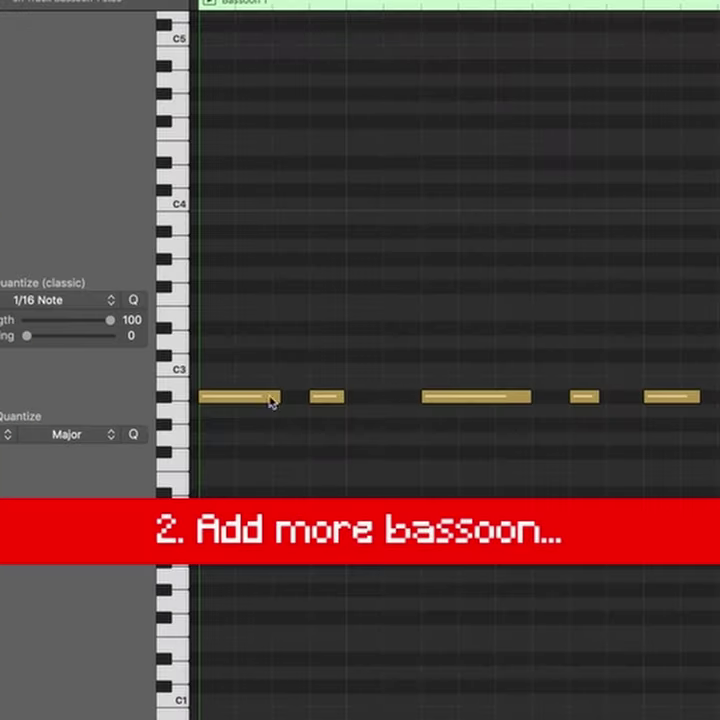
# Step: Select the first bassoon note and play back the Bassoon 1 part
pyautogui.click(263, 399)
pyautogui.press('space')
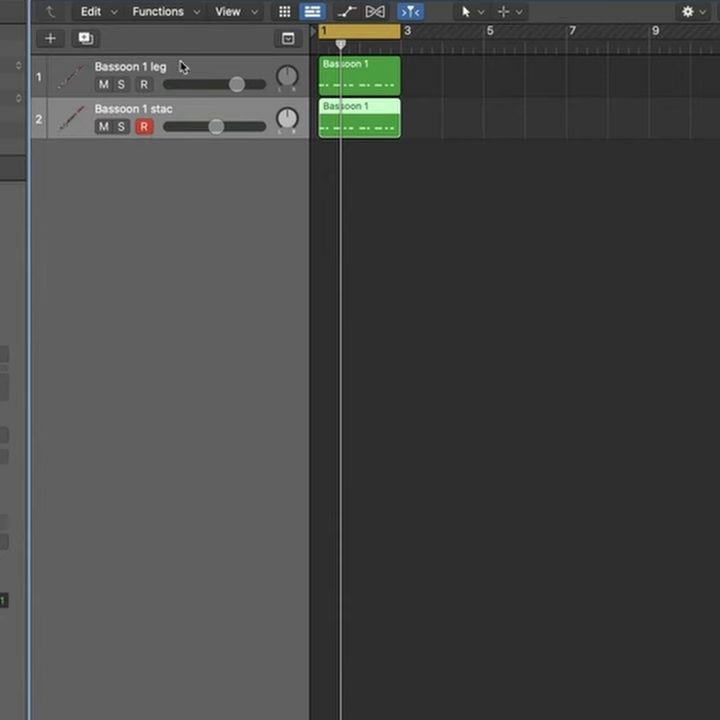
# Step: Create a Bassoon 2 leg track holding Bassoon 1's region transposed down for harmony
pyautogui.click(182, 64)
pyautogui.click(84, 39)
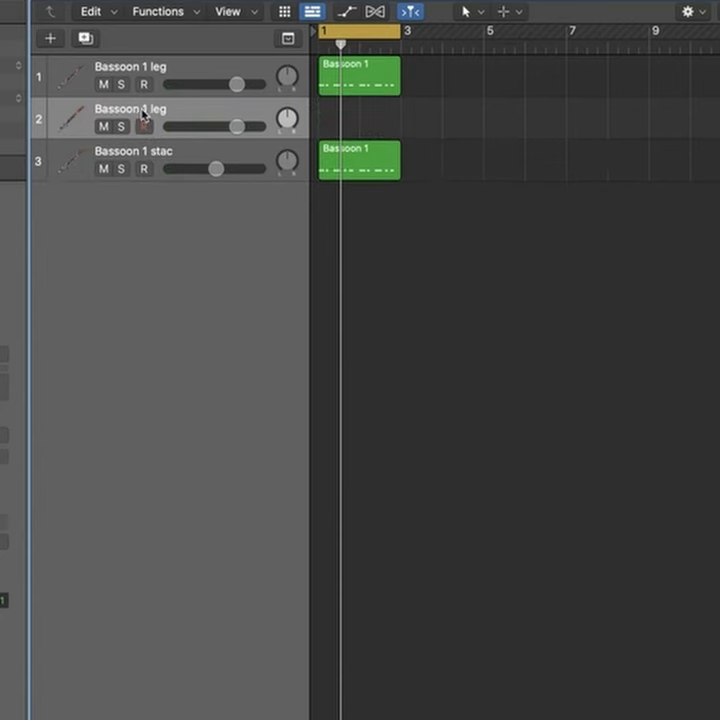
pyautogui.doubleClick(140, 107)
pyautogui.moveTo(380, 68); pyautogui.dragTo(368, 122)
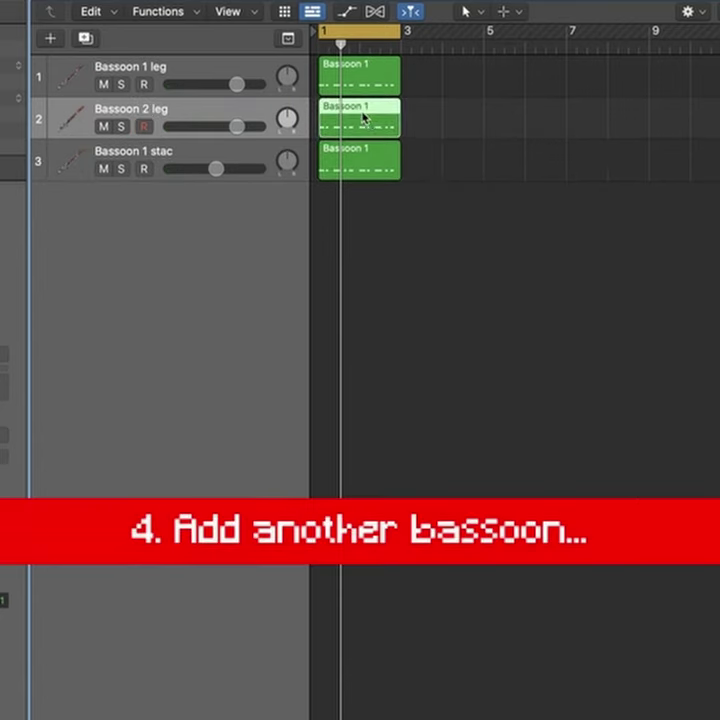
pyautogui.hotkey('alt', 'Down')
pyautogui.hotkey('alt', 'Down')
pyautogui.hotkey('alt', 'Down')
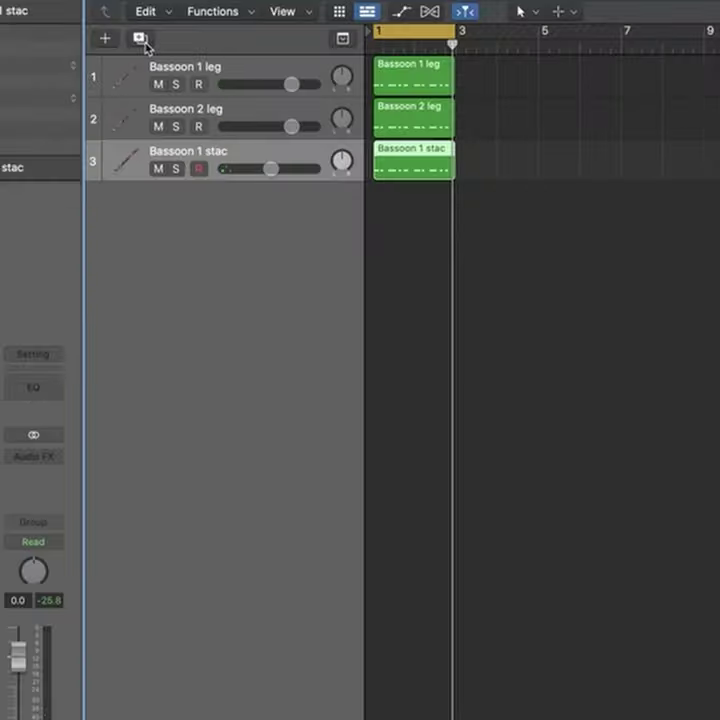
# Step: Duplicate the Bassoon 1 stac track and name the copy 'Bassoon 2 stac'
pyautogui.click(141, 41)
pyautogui.doubleClick(203, 190)
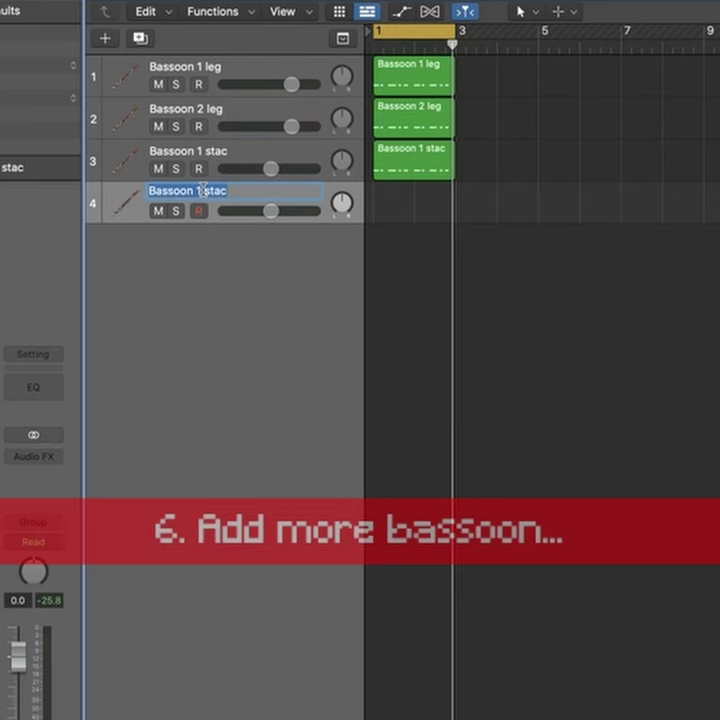
pyautogui.write('Bassoon 2 stac')
pyautogui.press('Return')
# Step: Copy the Bassoon 1 stac region onto Bassoon 2 stac and transpose its notes up twice
pyautogui.click(423, 173)
pyautogui.moveTo(423, 173); pyautogui.dragTo(423, 193)
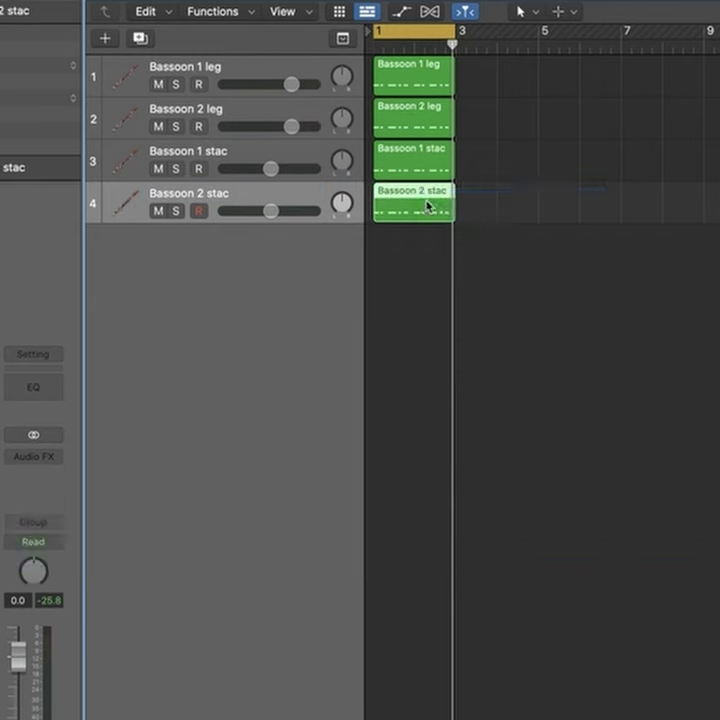
pyautogui.doubleClick(428, 206)
pyautogui.hotkey('alt', 'Up')
pyautogui.hotkey('alt', 'Up')
pyautogui.hotkey('alt', 'Up')
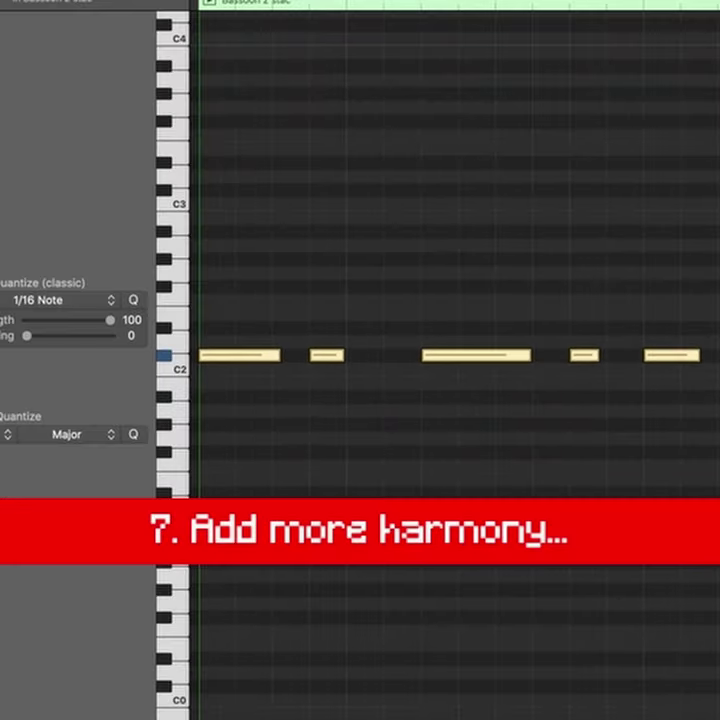
pyautogui.hotkey('alt', 'Up')
pyautogui.hotkey('alt', 'Up')
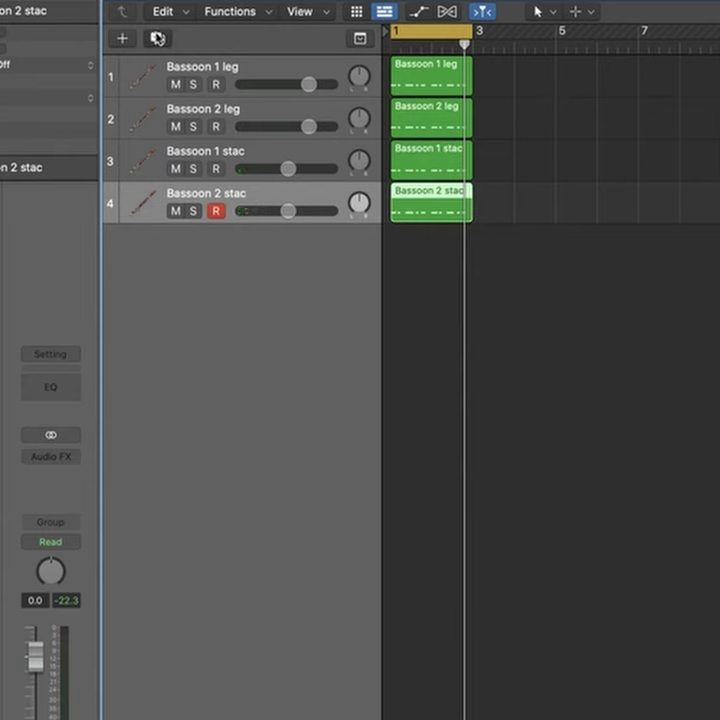
# Step: Add a new Bassoon 3 stac track with an empty region on it
pyautogui.press('super+d')
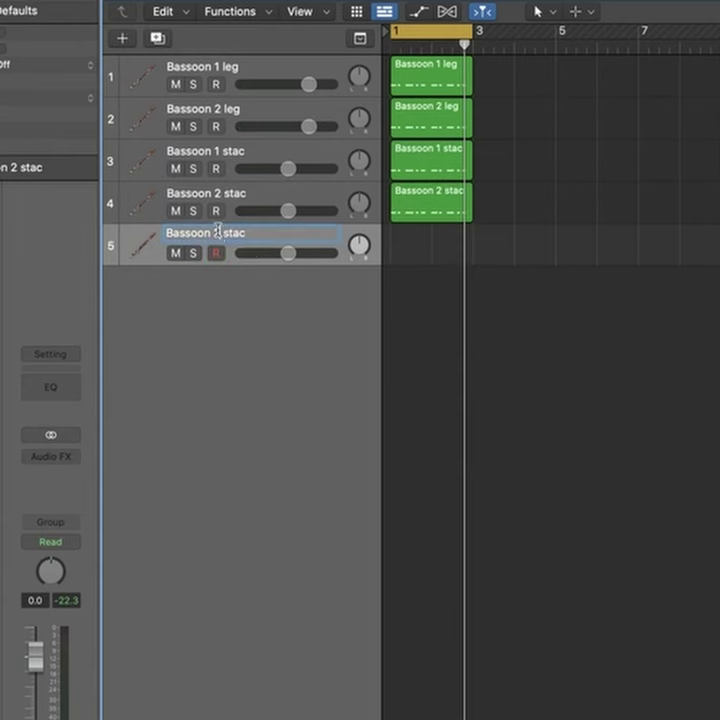
pyautogui.press('t')
pyautogui.click(418, 245)
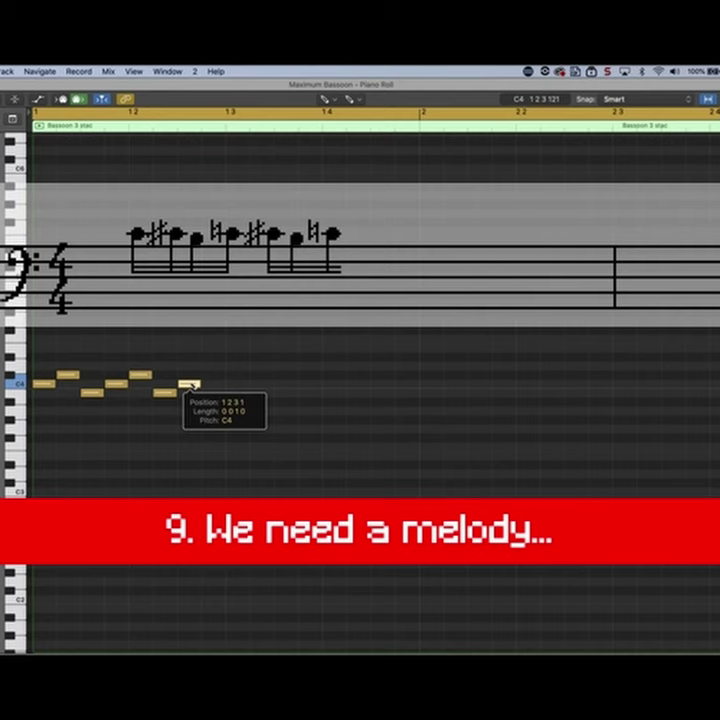
# Step: Pencil in eight short stepwise melody notes starting on C4 across bars 1–2
pyautogui.click(216, 376)
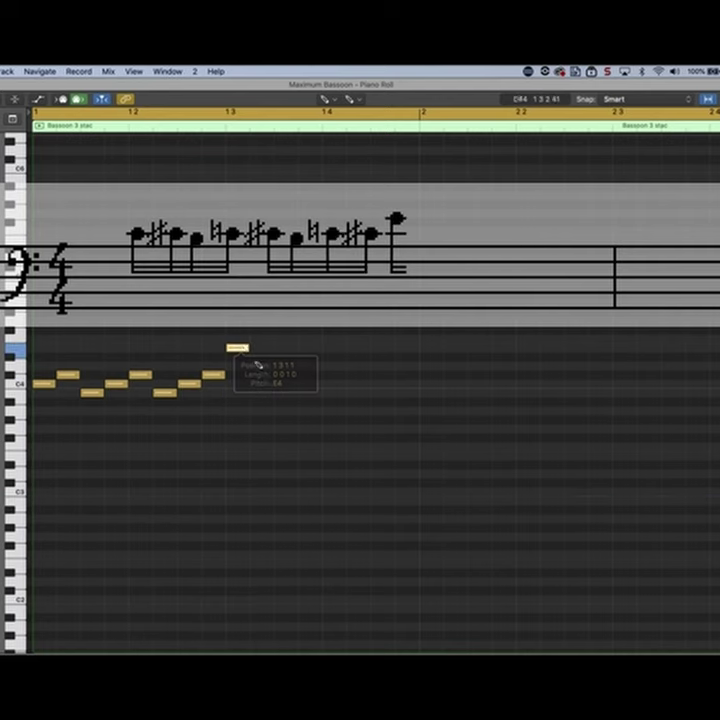
pyautogui.click(265, 376)
pyautogui.click(285, 348)
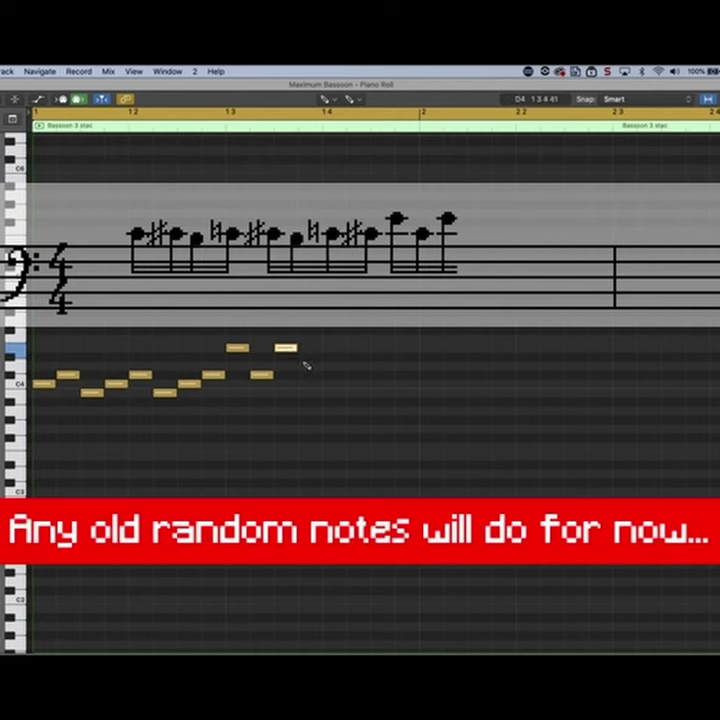
pyautogui.click(340, 394)
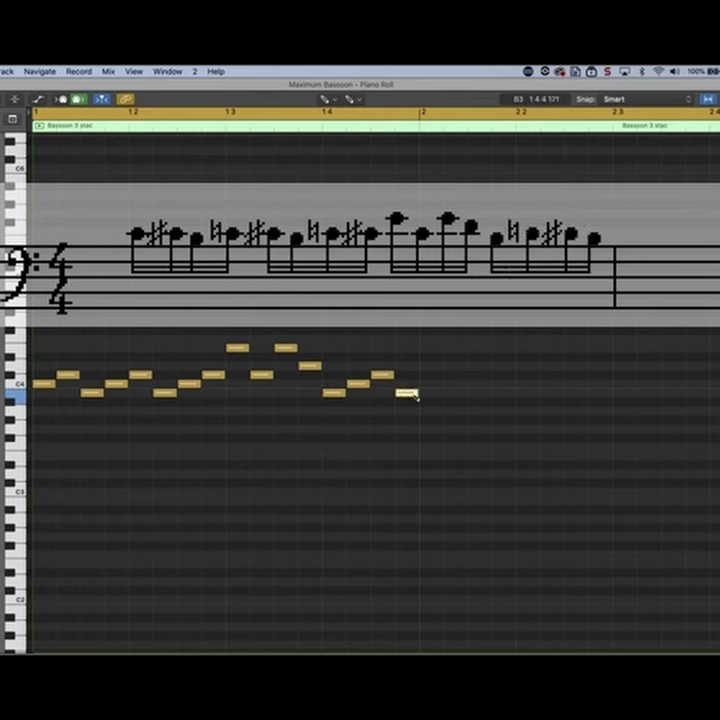
pyautogui.click(459, 385)
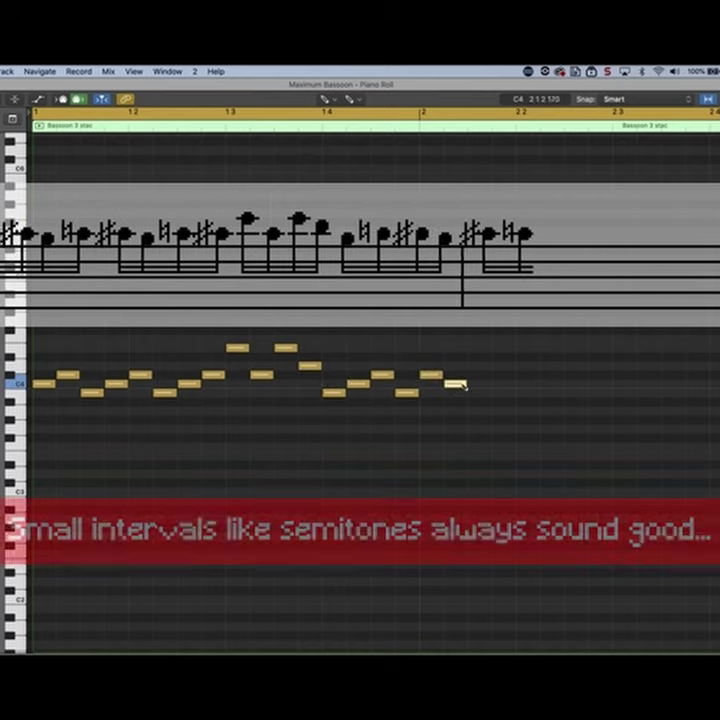
pyautogui.click(484, 357)
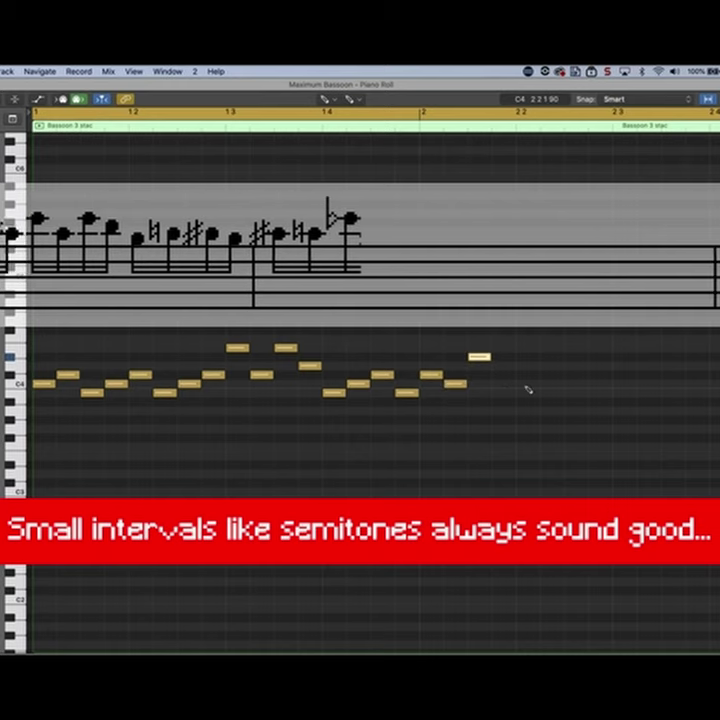
pyautogui.click(505, 376)
pyautogui.click(527, 368)
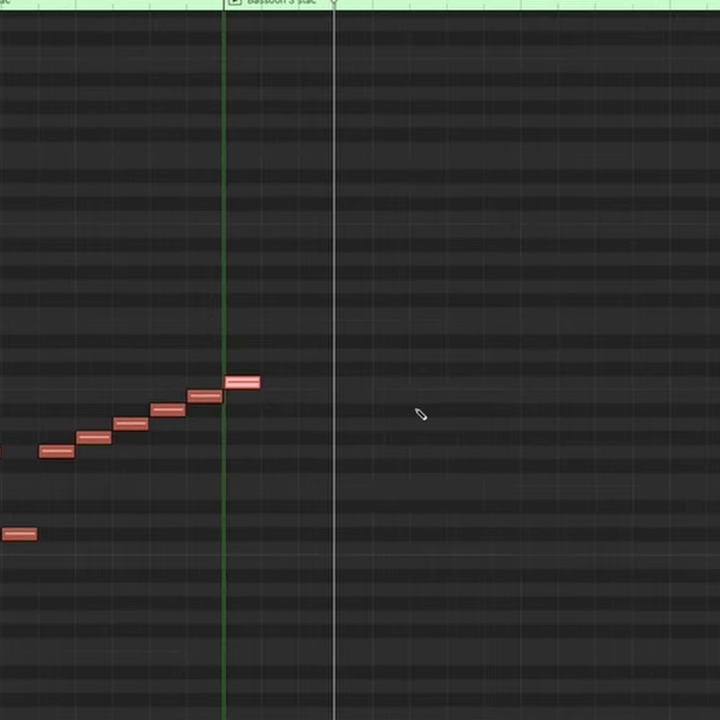
# Step: Add a rising run of three notes topping out at C#5
pyautogui.click(345, 382)
pyautogui.click(455, 382)
pyautogui.click(597, 380)
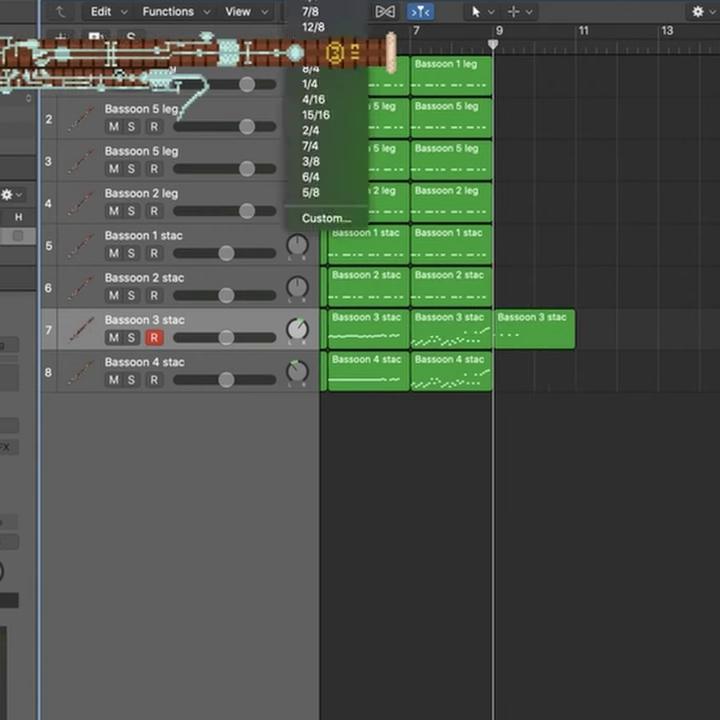
# Step: Drag the stray Bassoon 3 stac region's right edge back to shorten it
pyautogui.moveTo(570, 336)
pyautogui.mouseDown()
pyautogui.moveTo(505, 330)
pyautogui.moveTo(511, 376)
pyautogui.mouseUp()
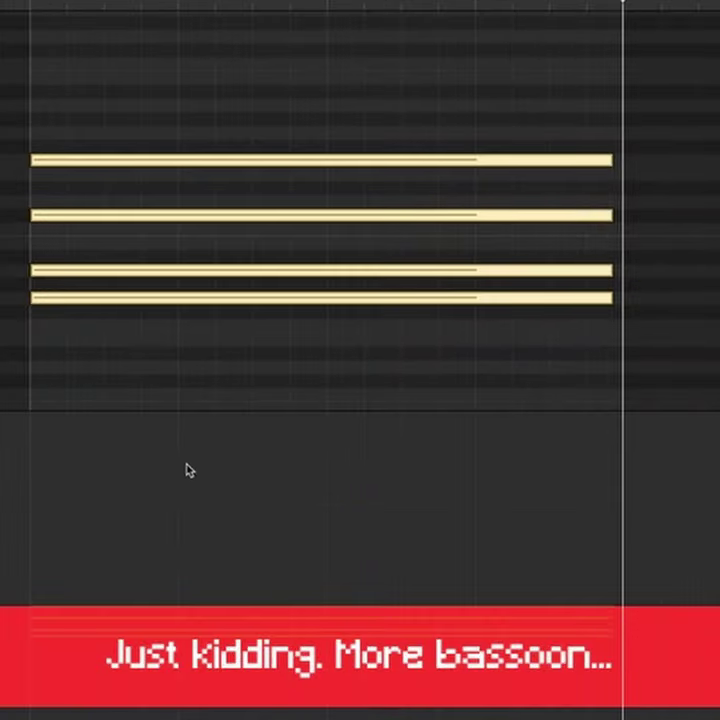
# Step: Shape the CC11 expression line under the sustained notes to rise from 89 to 127
pyautogui.moveTo(161, 517); pyautogui.dragTo(161, 432)
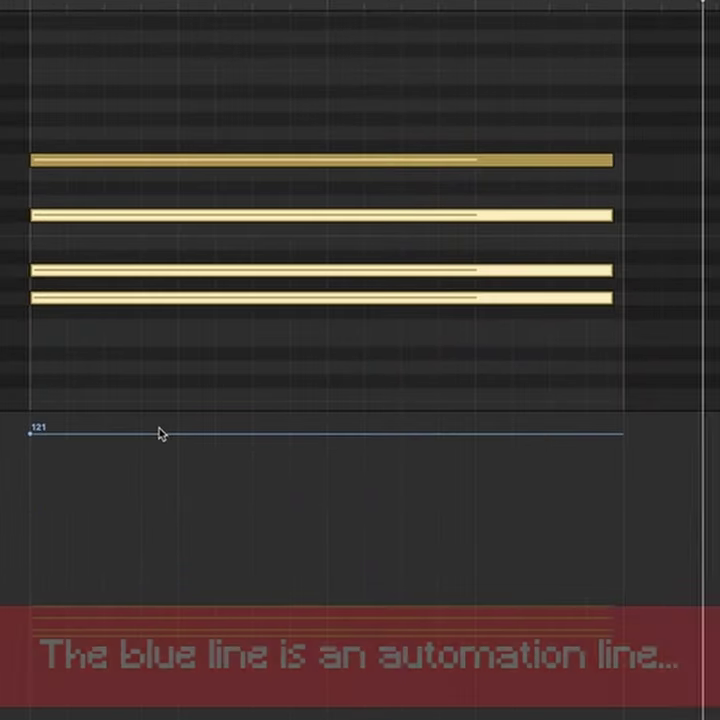
pyautogui.click(267, 75)
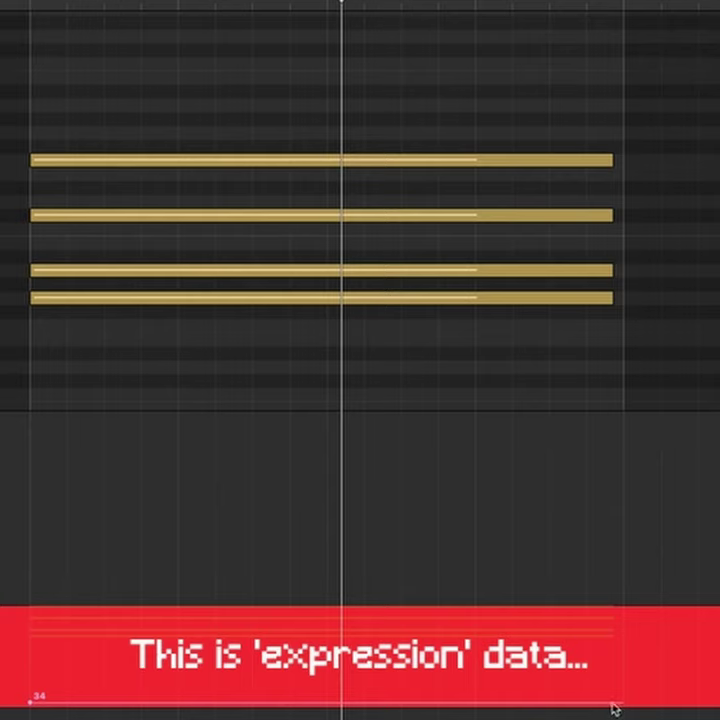
pyautogui.moveTo(614, 703); pyautogui.dragTo(614, 414)
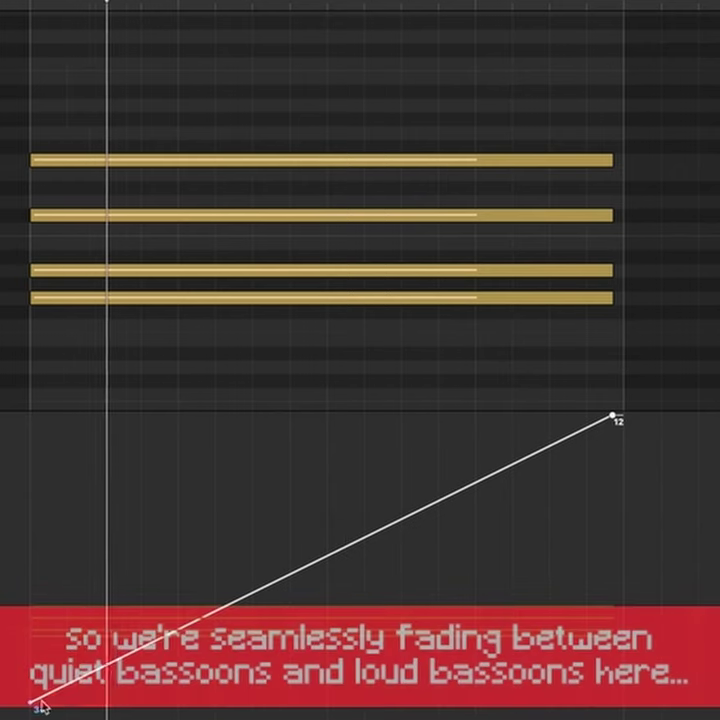
pyautogui.moveTo(31, 702); pyautogui.dragTo(30, 605)
pyautogui.moveTo(30, 532); pyautogui.dragTo(30, 532)
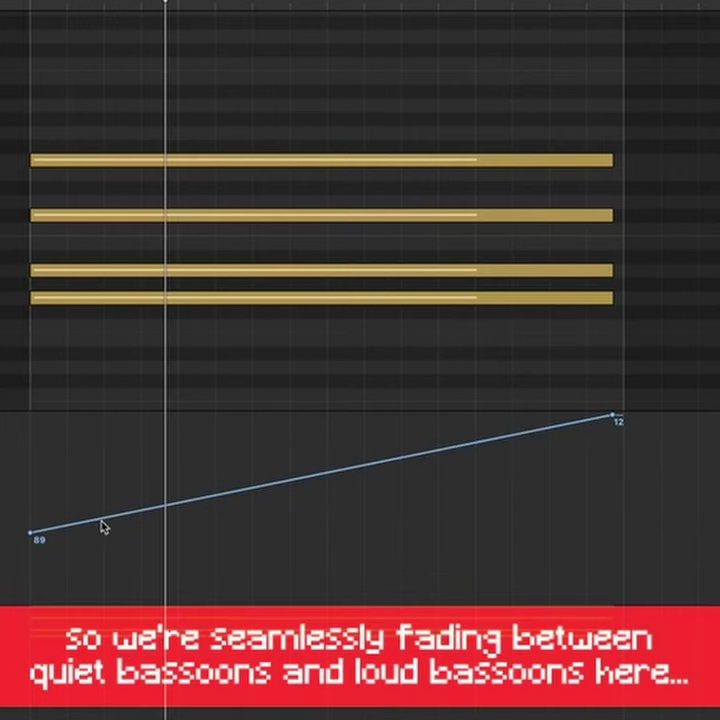
pyautogui.moveTo(173, 506)
pyautogui.mouseDown()
pyautogui.moveTo(166, 715)
pyautogui.moveTo(172, 715)
pyautogui.mouseUp()
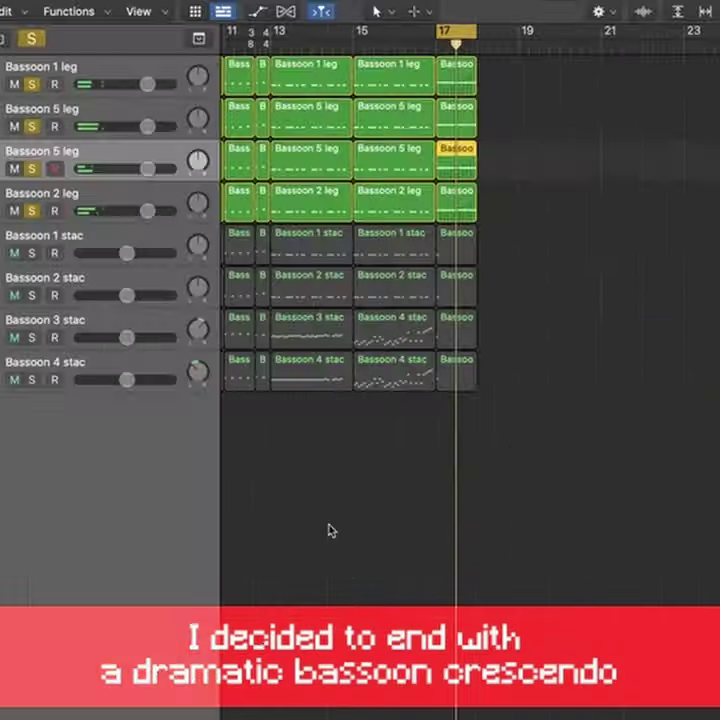